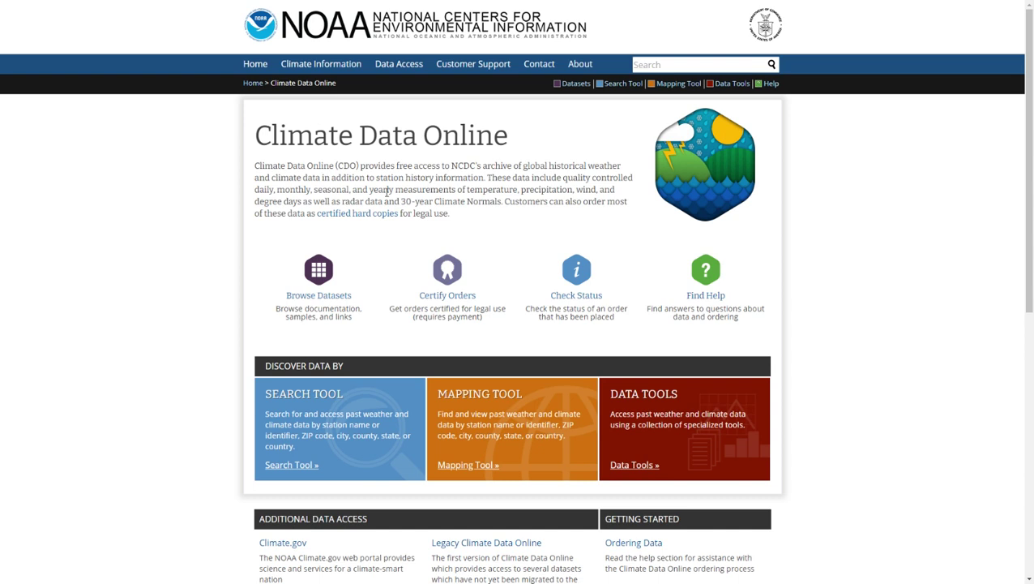
# - Open the Daily map from the Mapping Tool's Time-Related Maps list to show GHCN Daily stations
pyautogui.scroll(-1, 199, 190)
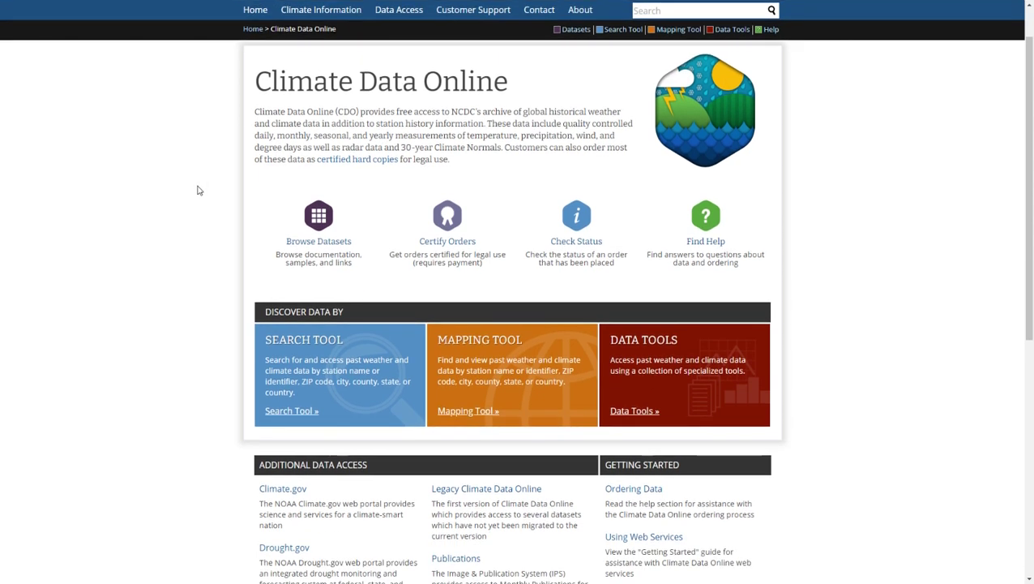
pyautogui.scroll(-1, 198, 191)
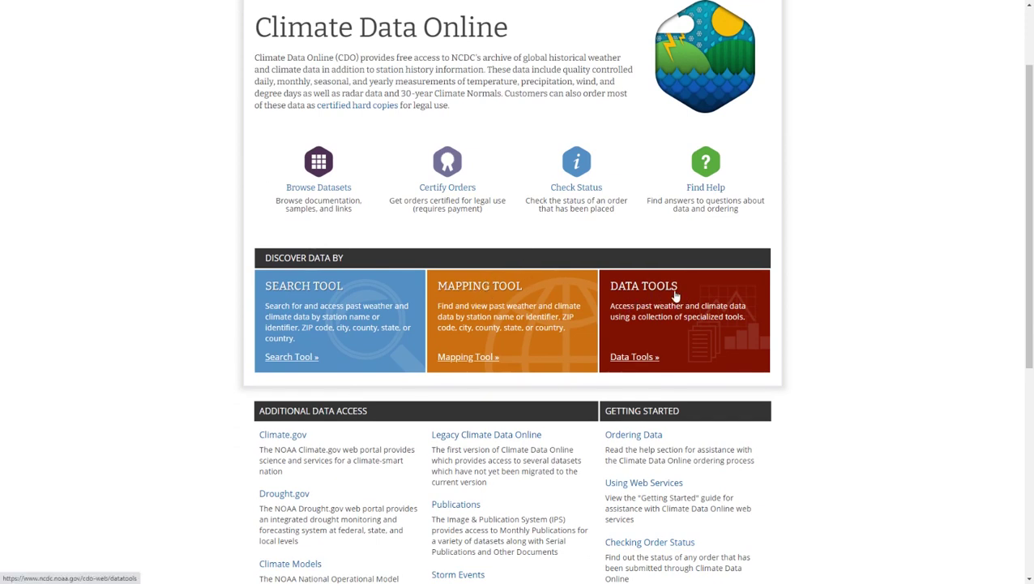
pyautogui.click(481, 293)
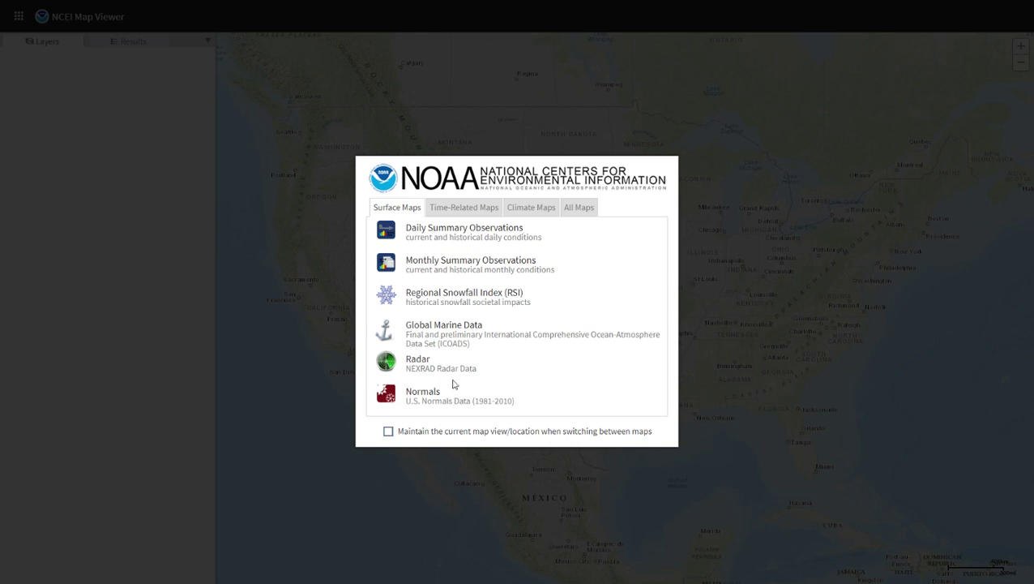
pyautogui.click(467, 210)
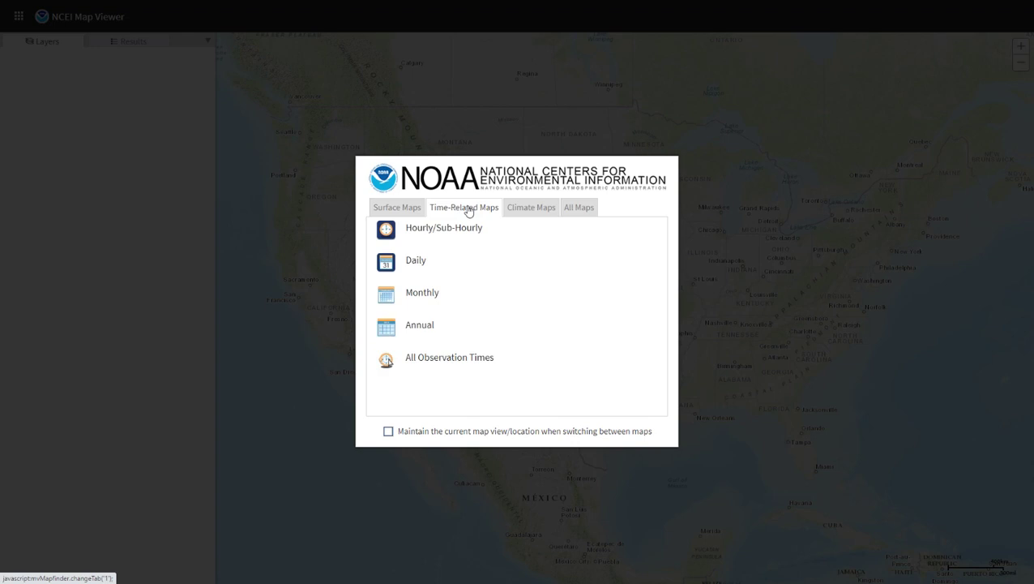
pyautogui.click(416, 261)
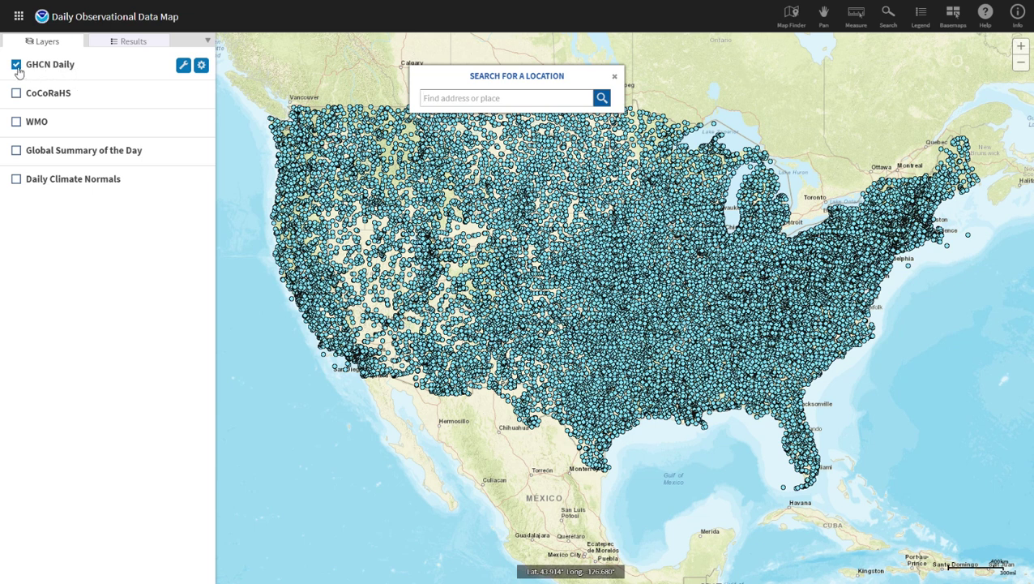
pyautogui.click(17, 66)
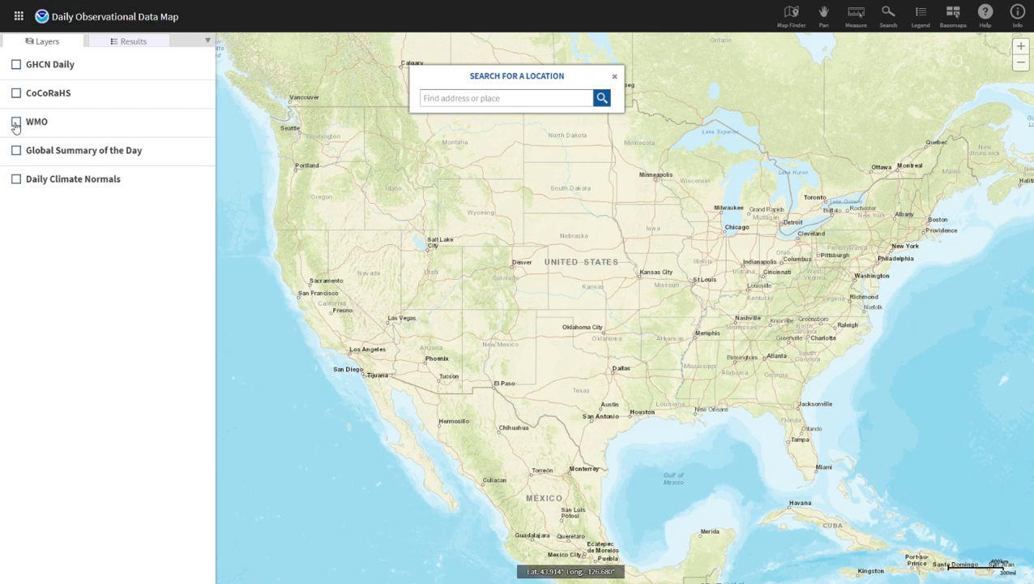
pyautogui.click(16, 123)
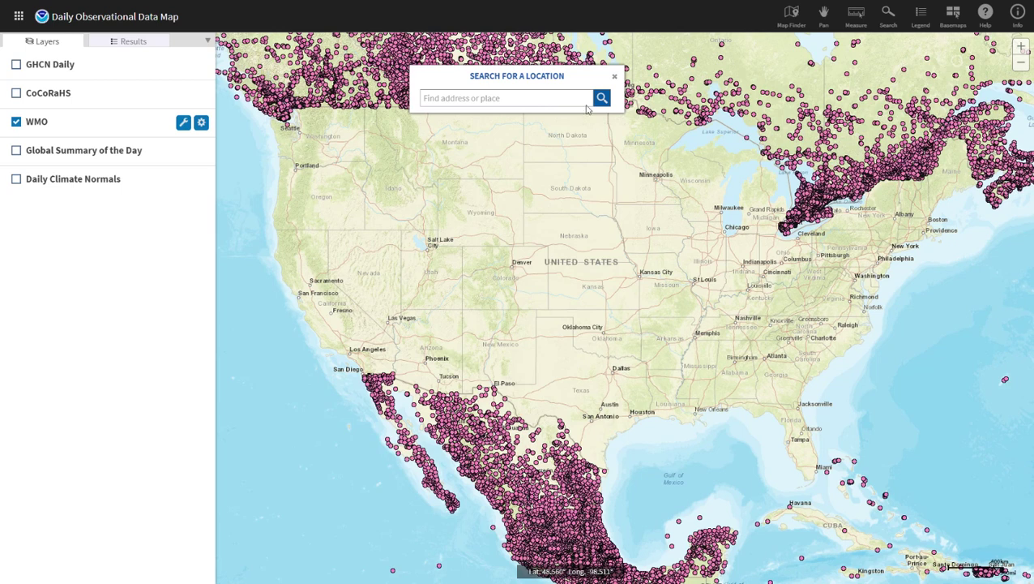
pyautogui.click(17, 123)
pyautogui.click(16, 65)
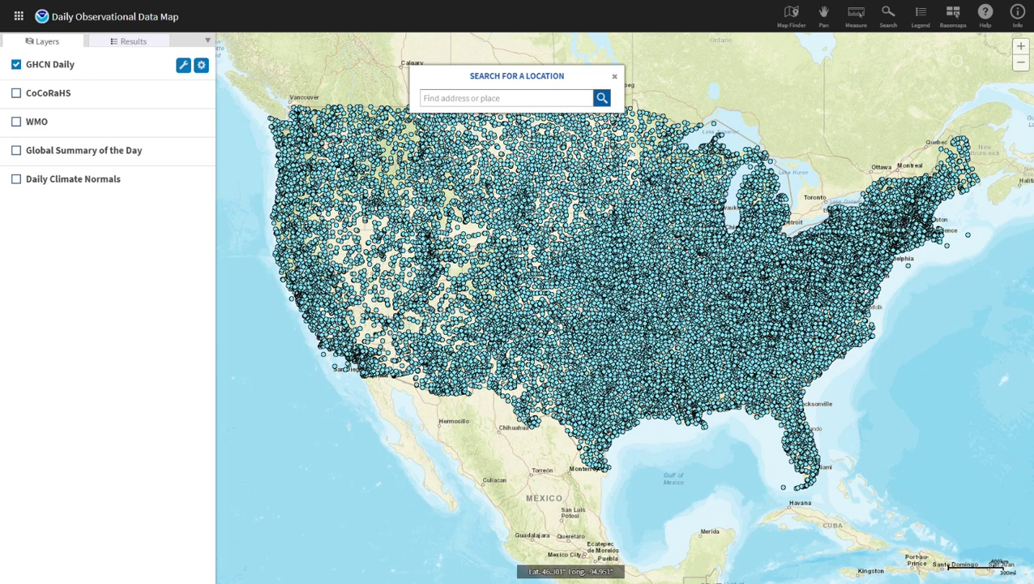
pyautogui.click(466, 98)
# - Zoom and pan the map to centre the Minneapolis–St Paul metro area's stations
pyautogui.scroll(2, 608, 154)
pyautogui.scroll(2, 625, 195)
pyautogui.scroll(3, 811, 232)
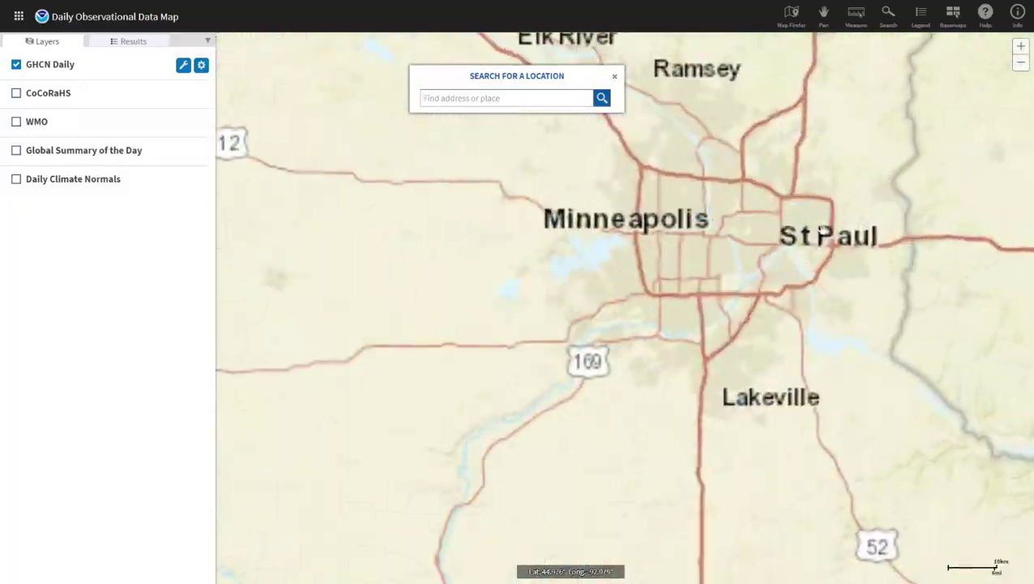
pyautogui.scroll(-2, 821, 235)
pyautogui.moveTo(795, 246); pyautogui.dragTo(527, 251)
pyautogui.scroll(1, 542, 243)
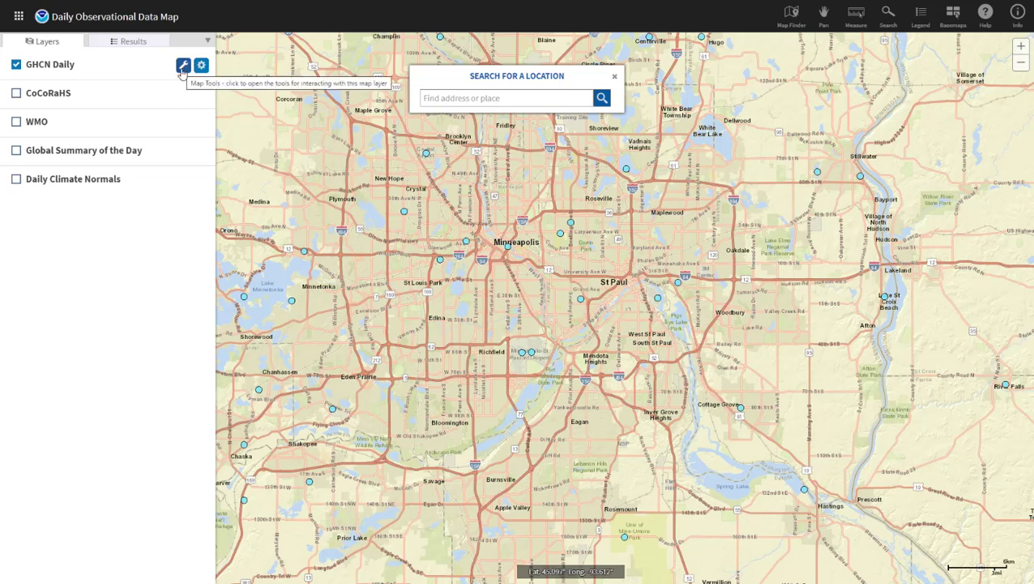
# - Select stations with a GHCN Daily rectangle over St Paul and view ST. PAUL 3 SW details
pyautogui.click(182, 67)
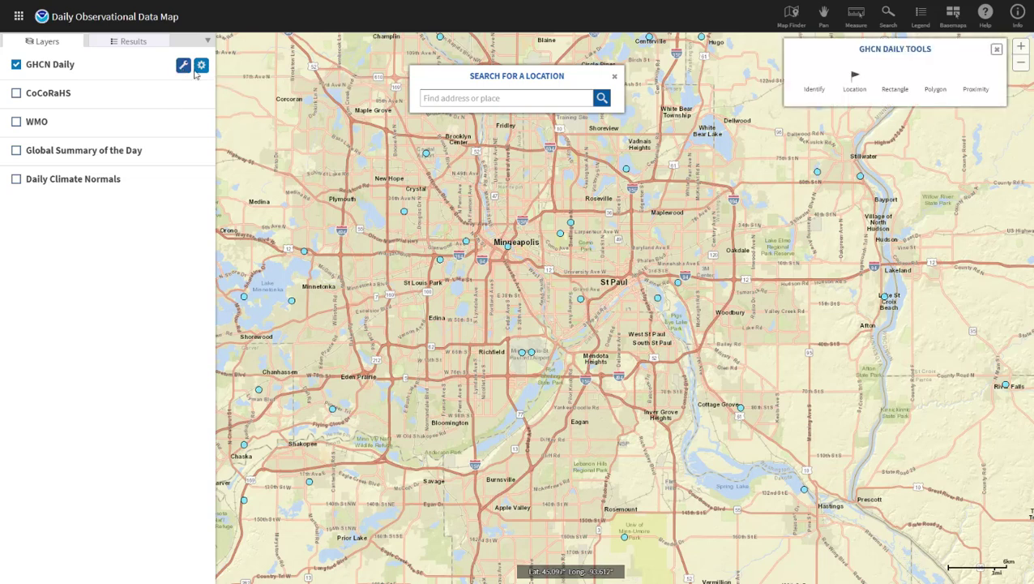
pyautogui.click(899, 87)
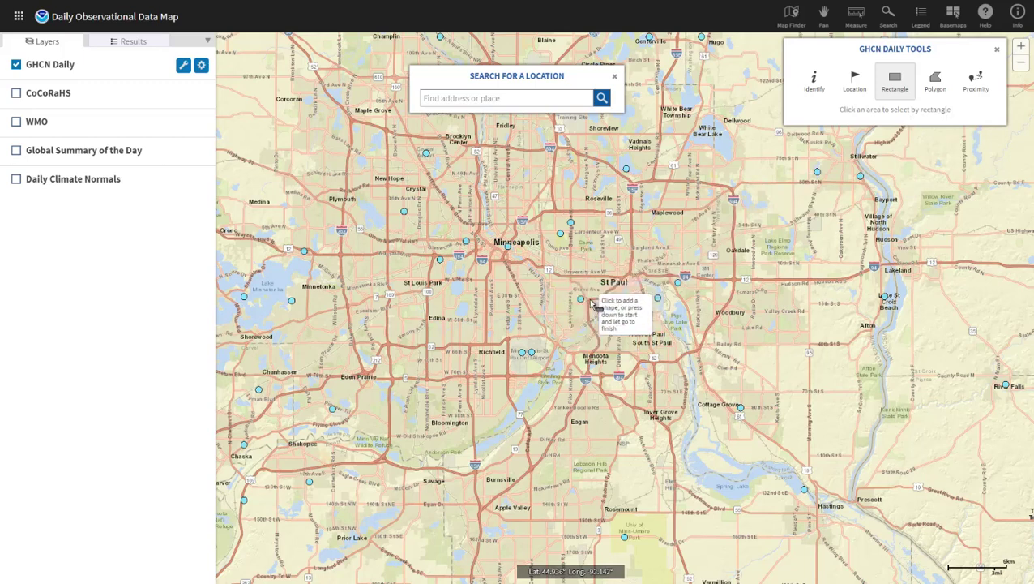
pyautogui.moveTo(564, 282); pyautogui.dragTo(601, 321)
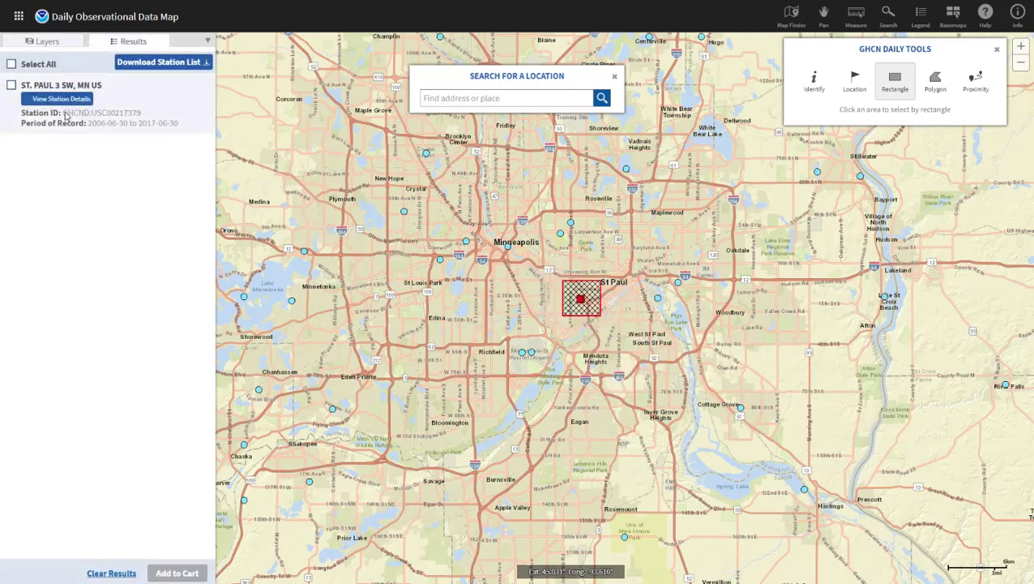
pyautogui.click(27, 101)
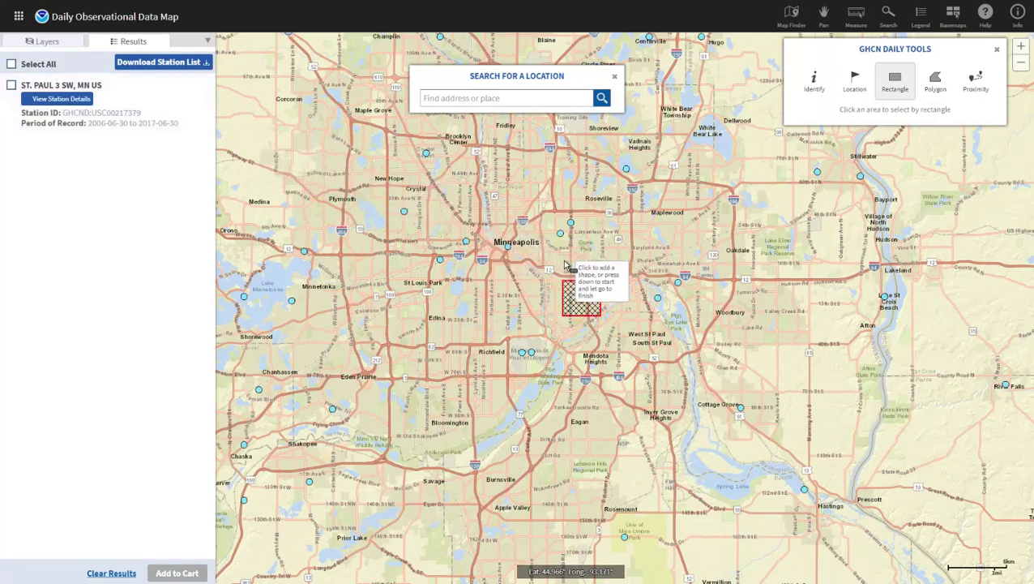
# - Draw a rectangle over Minneapolis and open LOWER ST. ANTHONY FALLS, MN US station details
pyautogui.moveTo(495, 229)
pyautogui.mouseDown()
pyautogui.moveTo(518, 241)
pyautogui.moveTo(526, 270)
pyautogui.mouseUp()
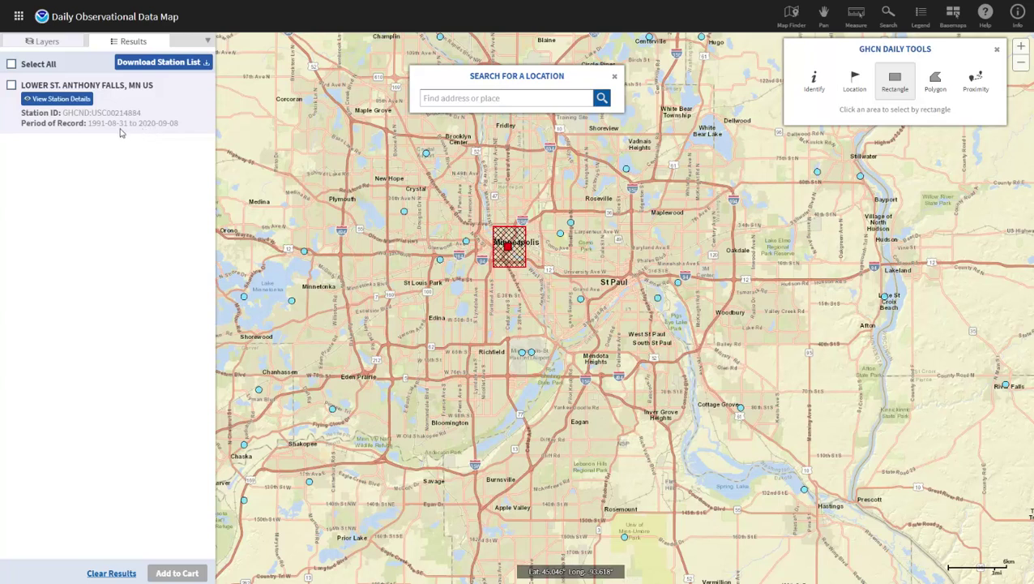
pyautogui.click(69, 105)
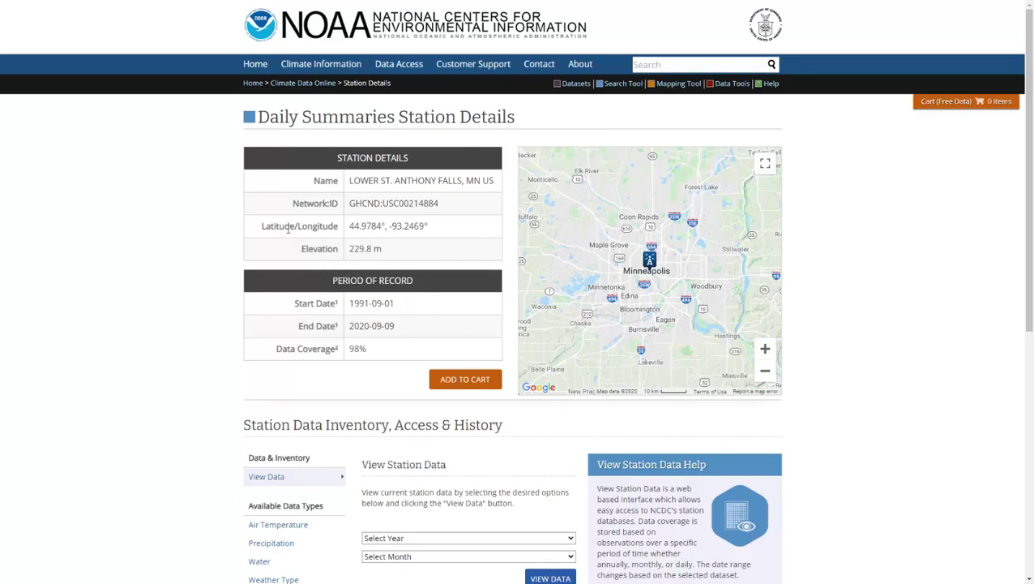
# - Add the LOWER ST. ANTHONY FALLS, MN US daily data to the cart, giving 1 item
pyautogui.moveTo(430, 229); pyautogui.dragTo(347, 231)
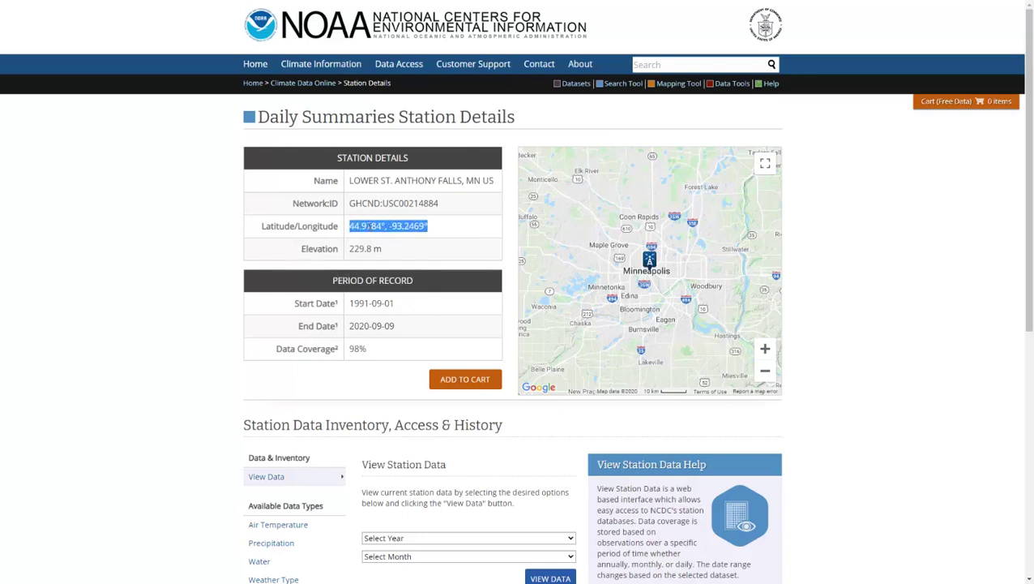
pyautogui.click(370, 227)
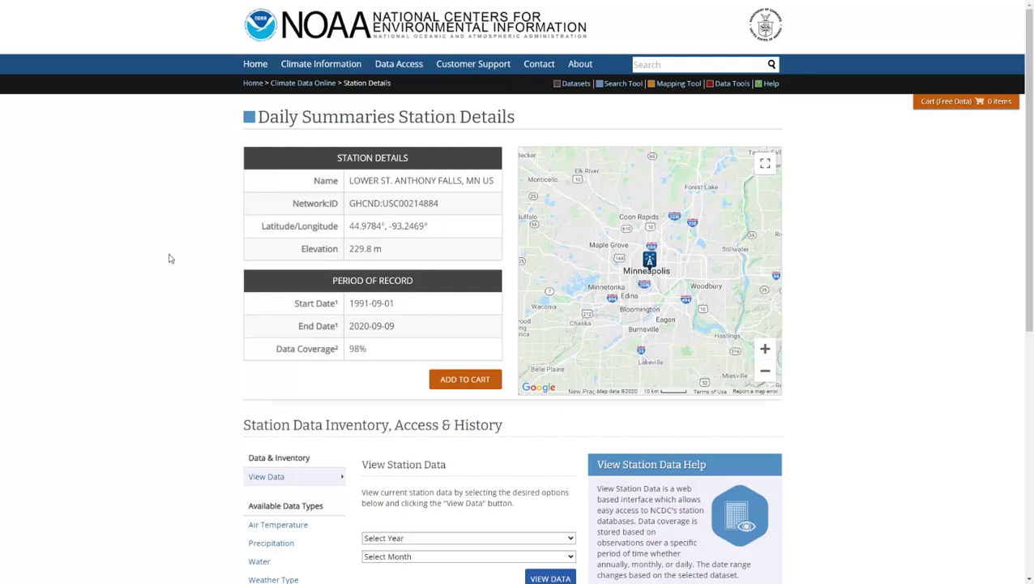
pyautogui.scroll(-2, 85, 273)
pyautogui.scroll(2, 85, 273)
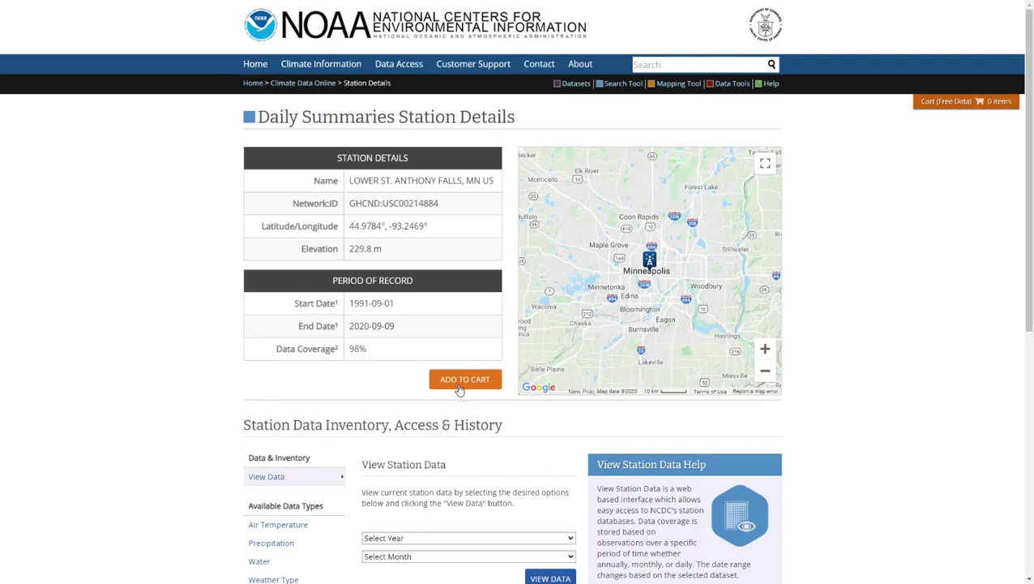
pyautogui.moveTo(978, 115)
pyautogui.click(461, 381)
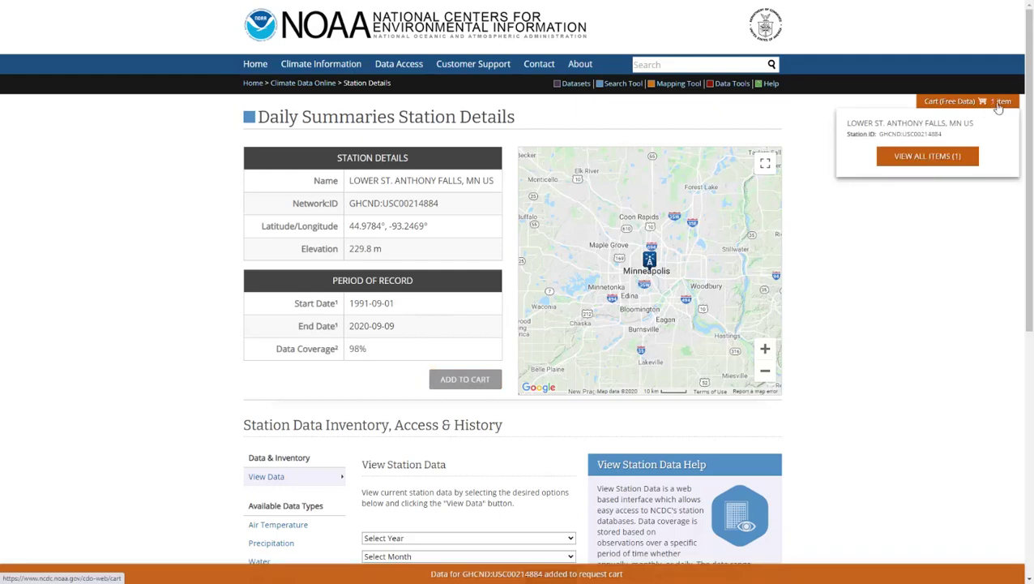
# - View all cart items and pick Custom GHCN-Daily CSV as the output format
pyautogui.click(930, 164)
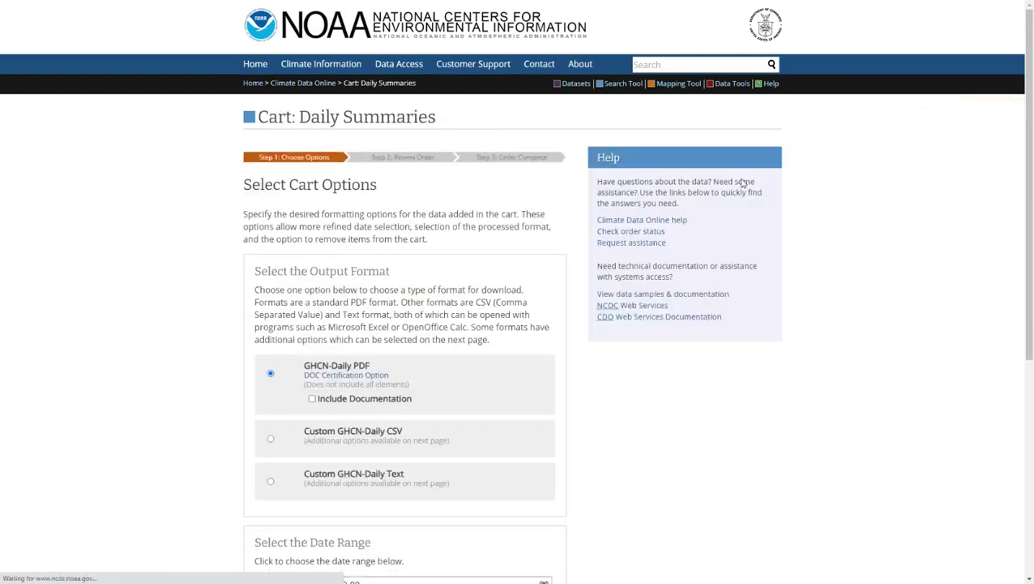
pyautogui.scroll(-2, 139, 261)
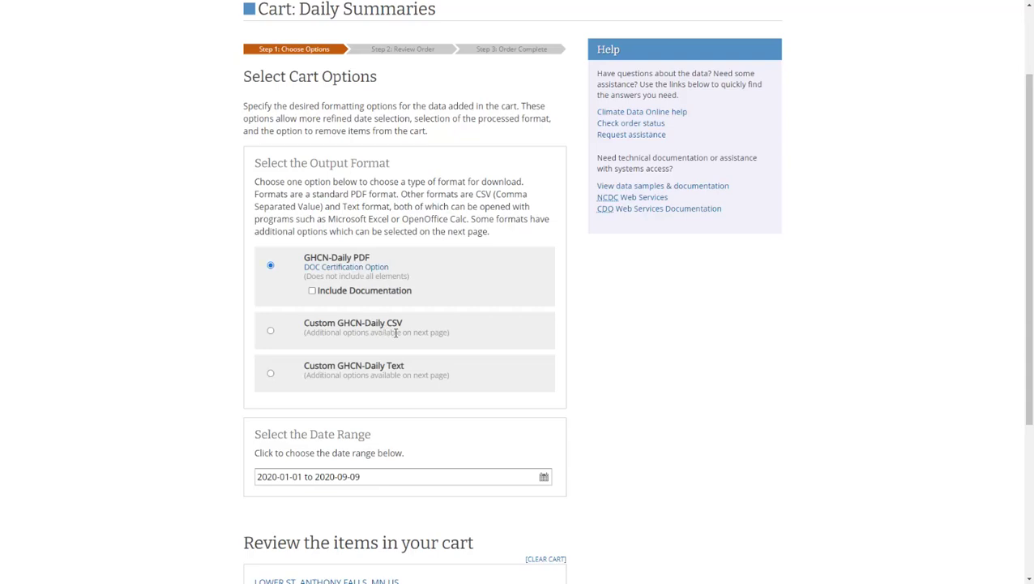
pyautogui.moveTo(403, 325); pyautogui.dragTo(391, 324)
pyautogui.click(401, 327)
pyautogui.scroll(-2, 195, 324)
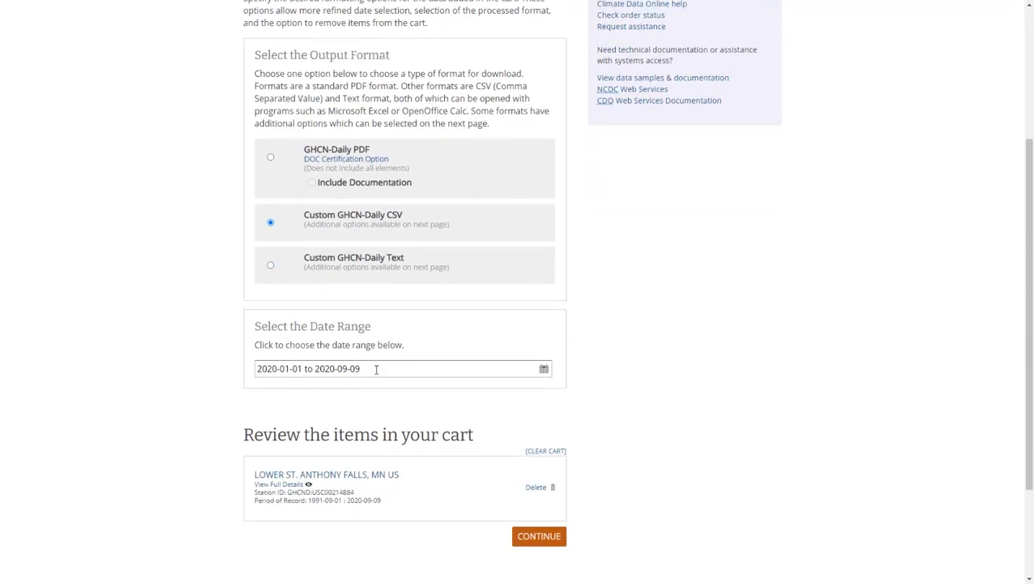
pyautogui.click(288, 371)
# - Set and apply the date range 2019-01-01 to 2020-01-01
pyautogui.click(310, 399)
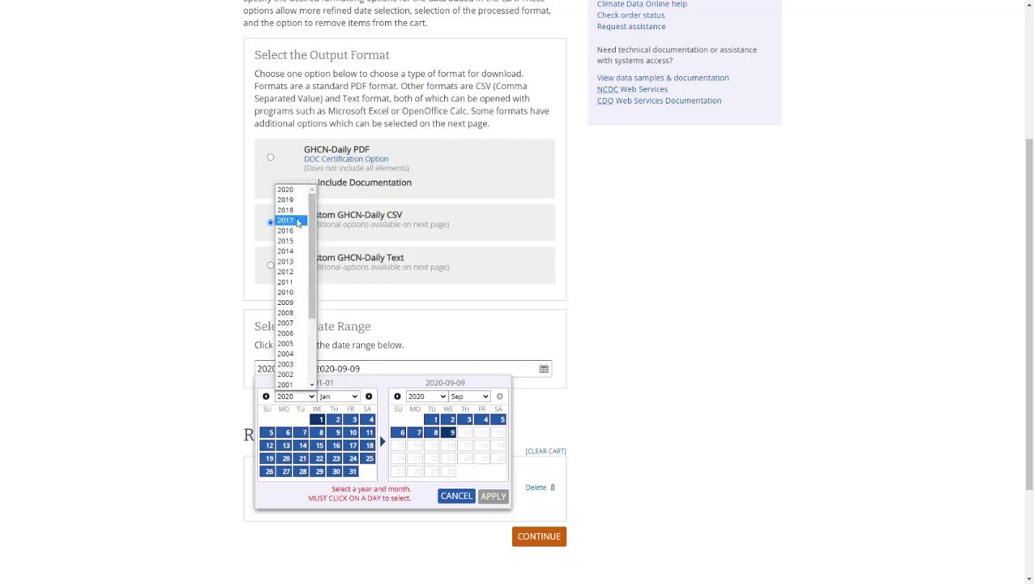
pyautogui.click(291, 199)
pyautogui.click(305, 421)
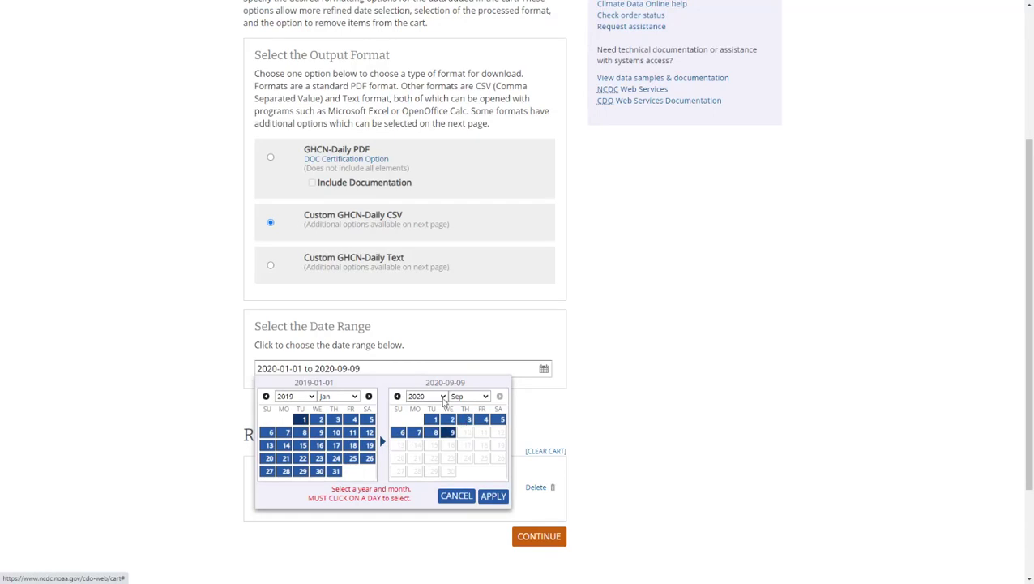
pyautogui.click(486, 396)
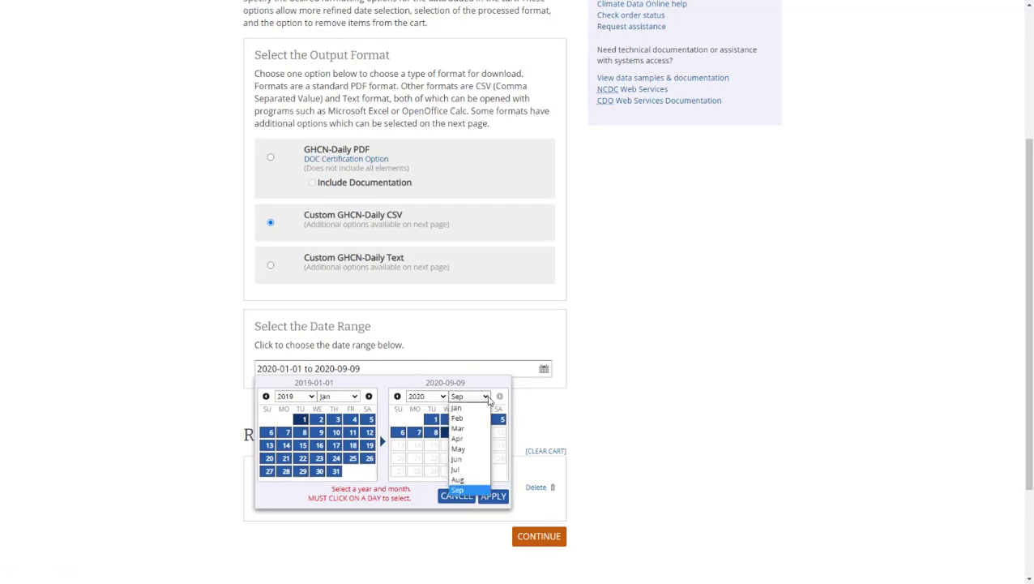
pyautogui.click(456, 408)
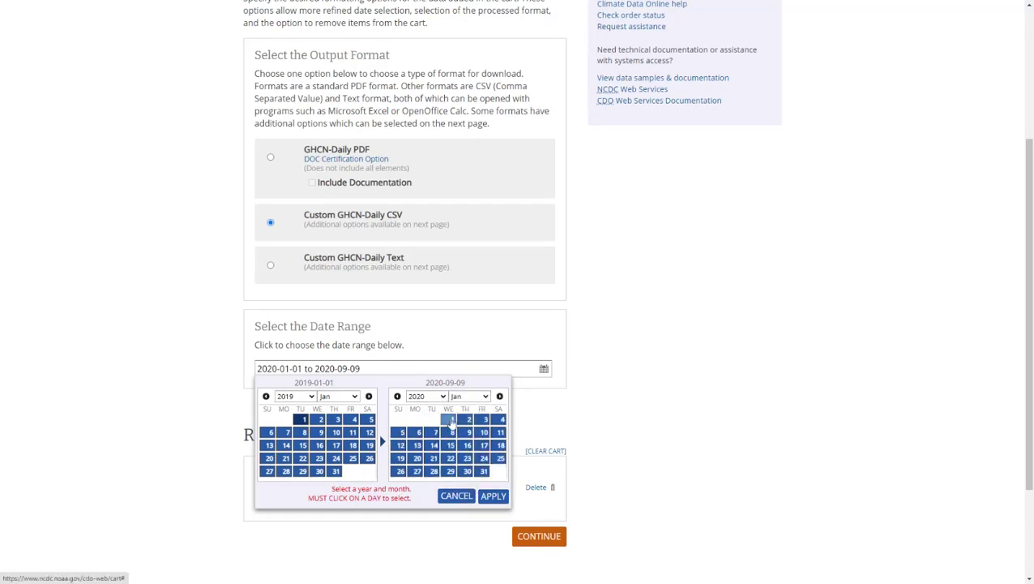
pyautogui.click(450, 419)
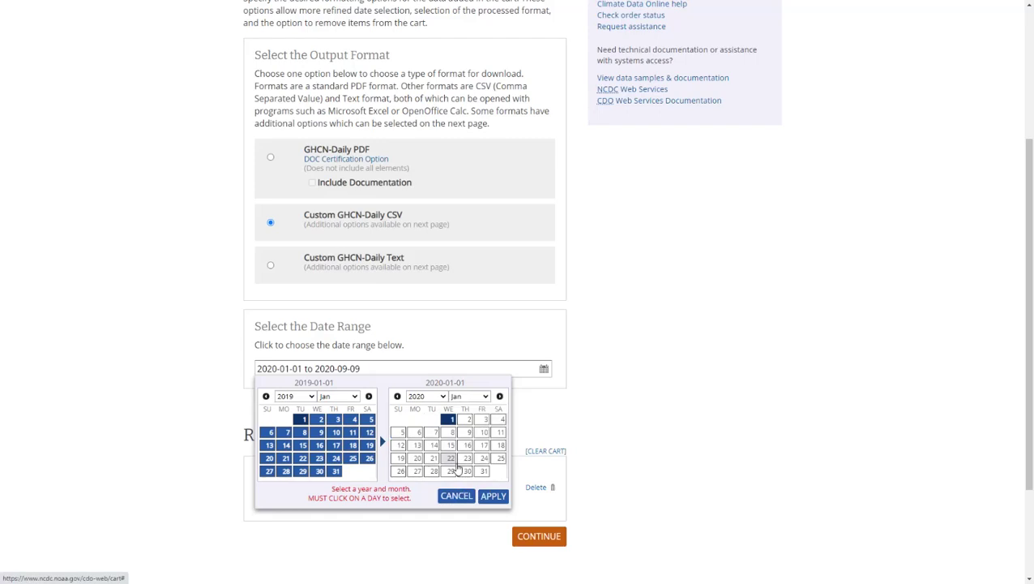
pyautogui.click(492, 496)
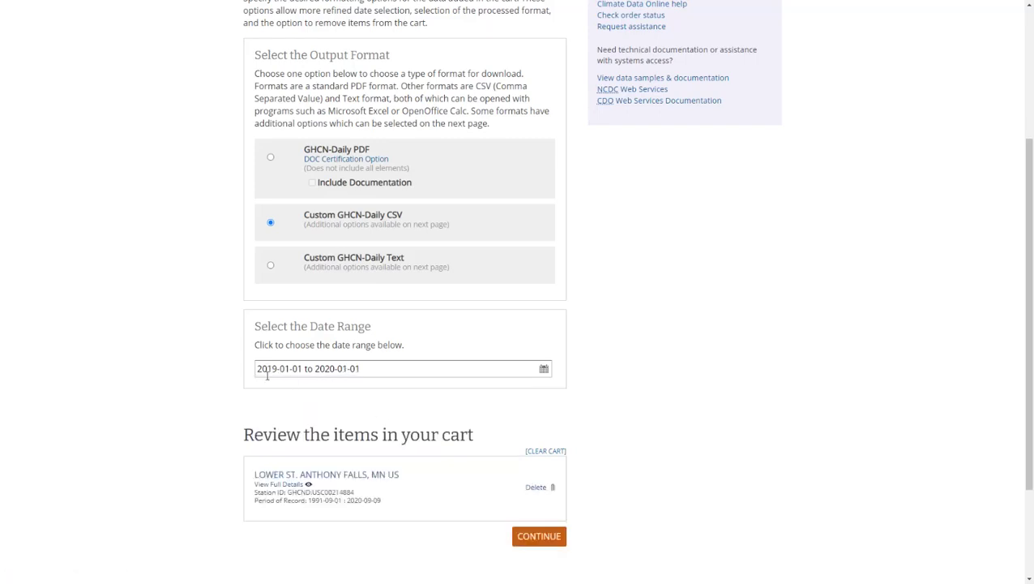
# - Continue to the custom output options step of checkout
pyautogui.scroll(-1, 170, 372)
pyautogui.scroll(1, 169, 372)
pyautogui.scroll(-1, 168, 372)
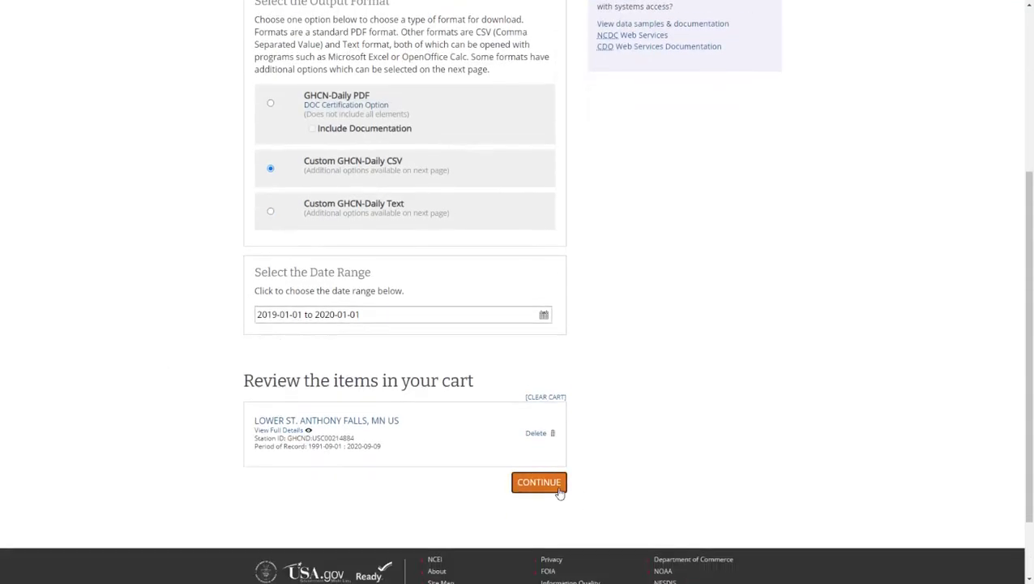
pyautogui.click(557, 486)
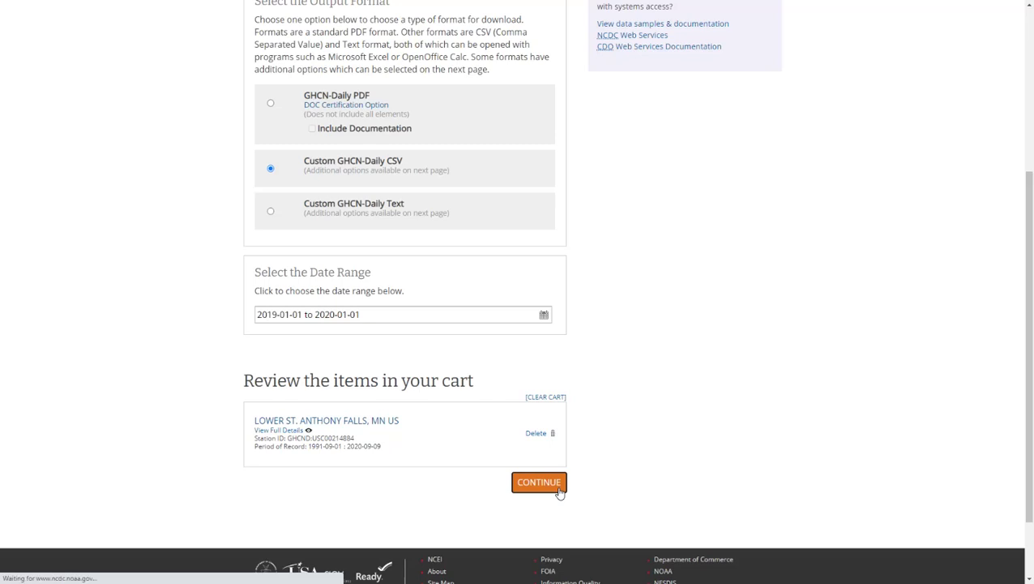
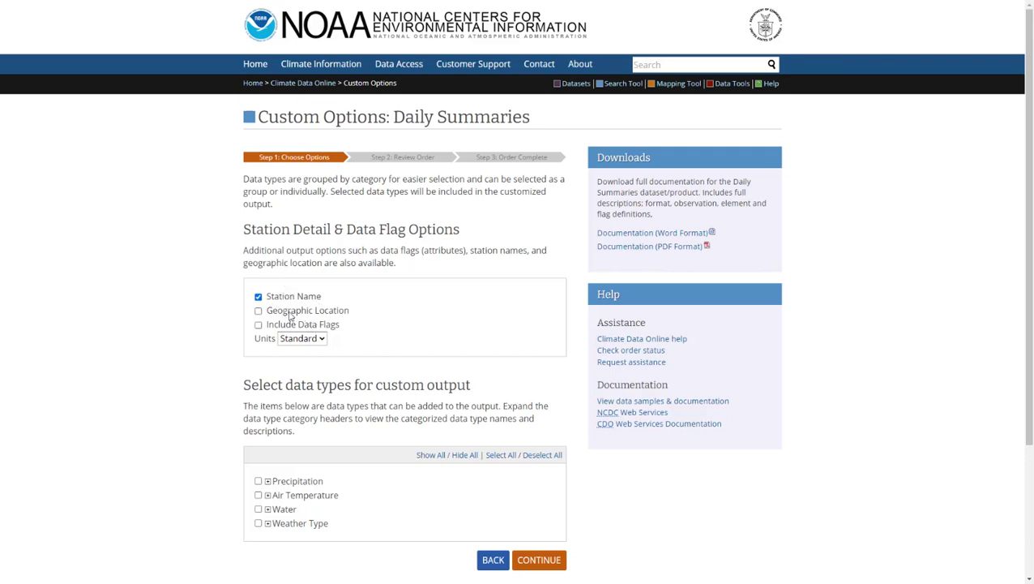
# - Include Geographic Location in the output and switch the units to Metric
pyautogui.click(258, 311)
pyautogui.click(314, 342)
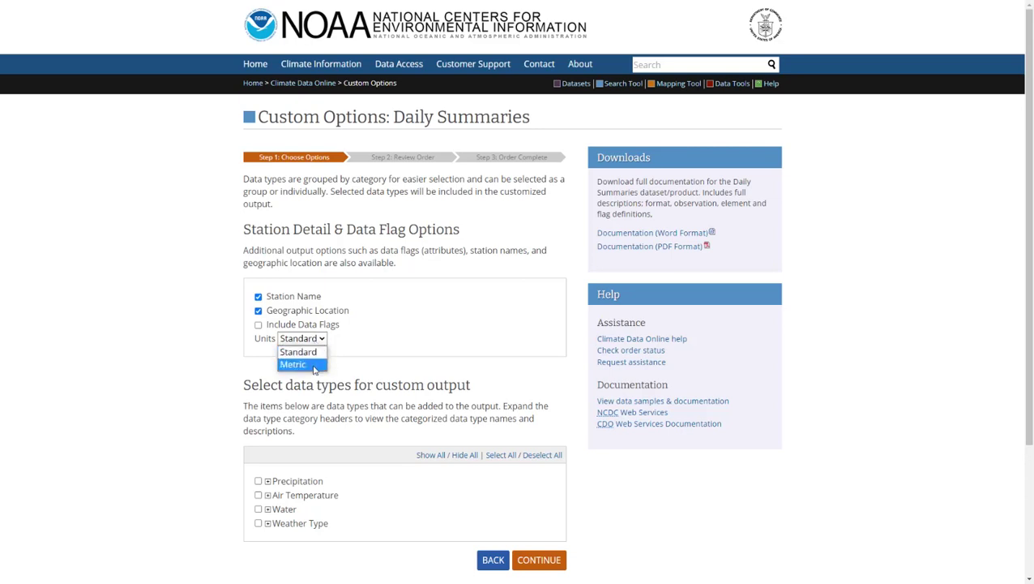
pyautogui.click(315, 366)
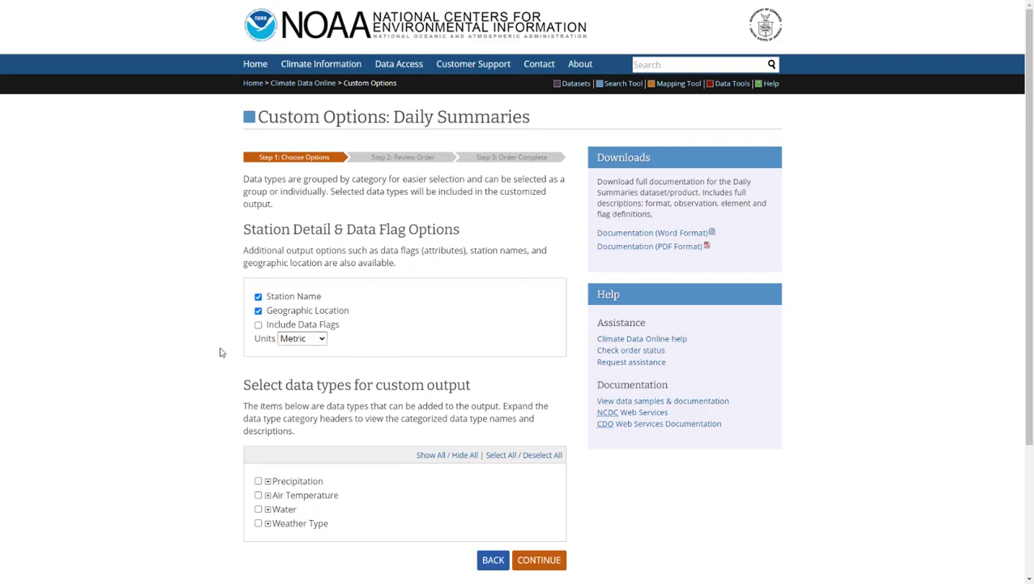
pyautogui.scroll(-1, 219, 353)
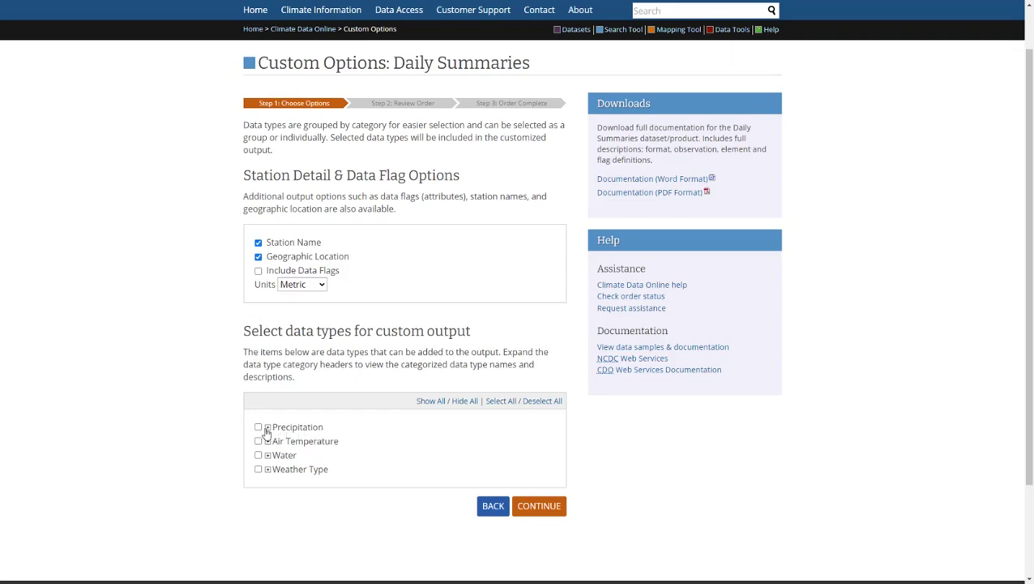
# - Select daily Precipitation (PRCP) as the only data type, then continue to order review
pyautogui.click(267, 427)
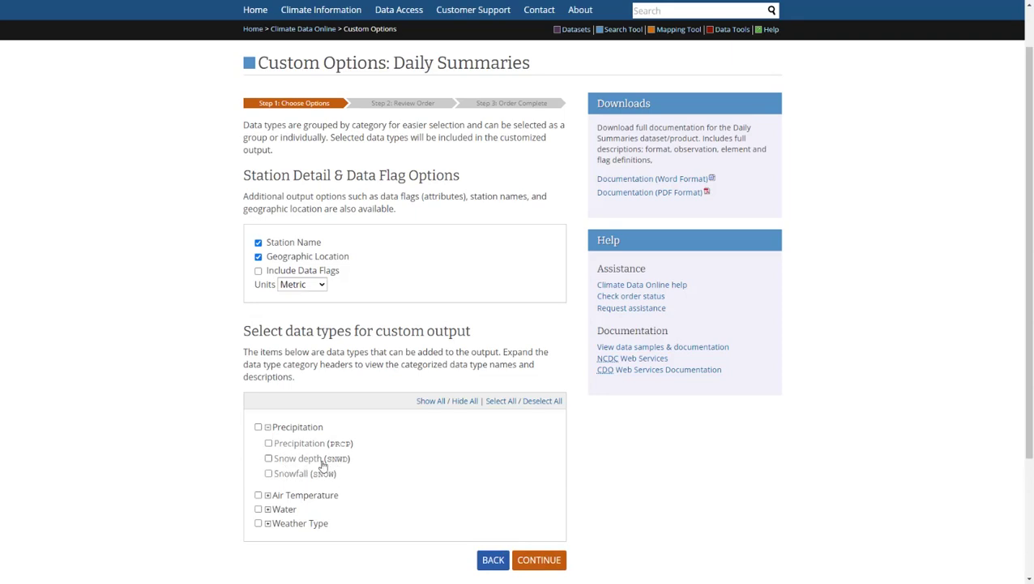
pyautogui.click(268, 443)
pyautogui.scroll(-2, 143, 430)
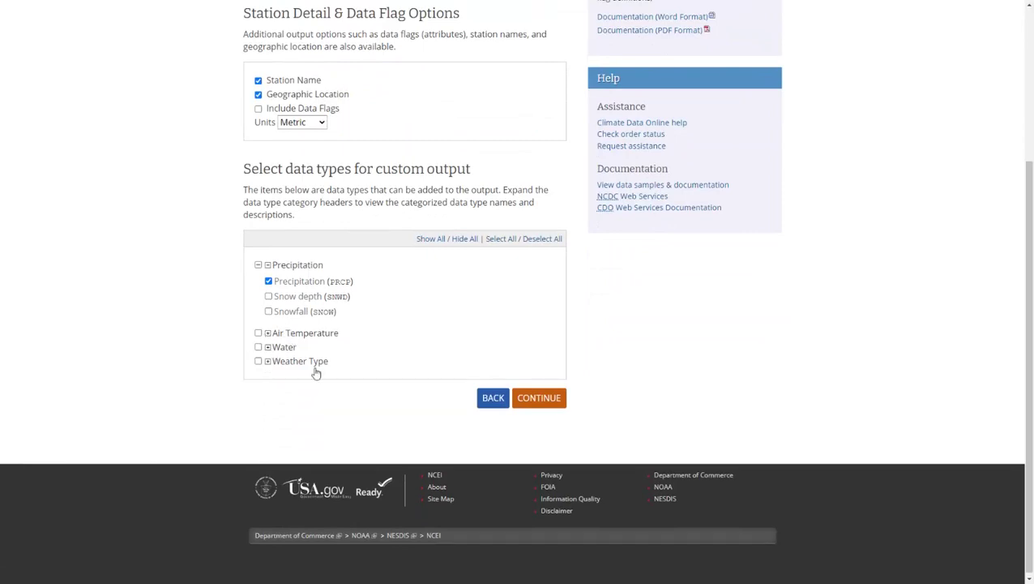
pyautogui.click(269, 347)
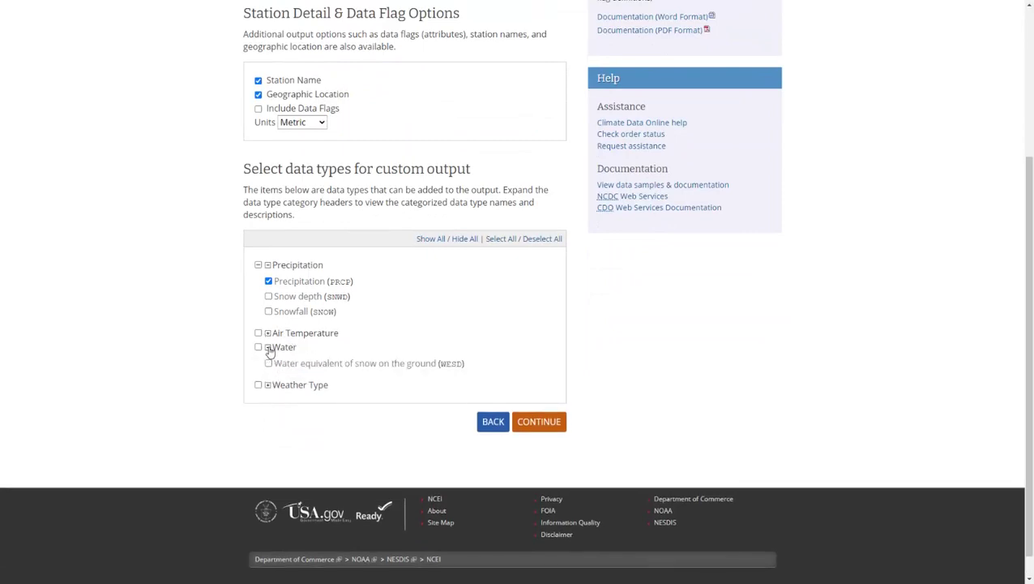
pyautogui.click(268, 348)
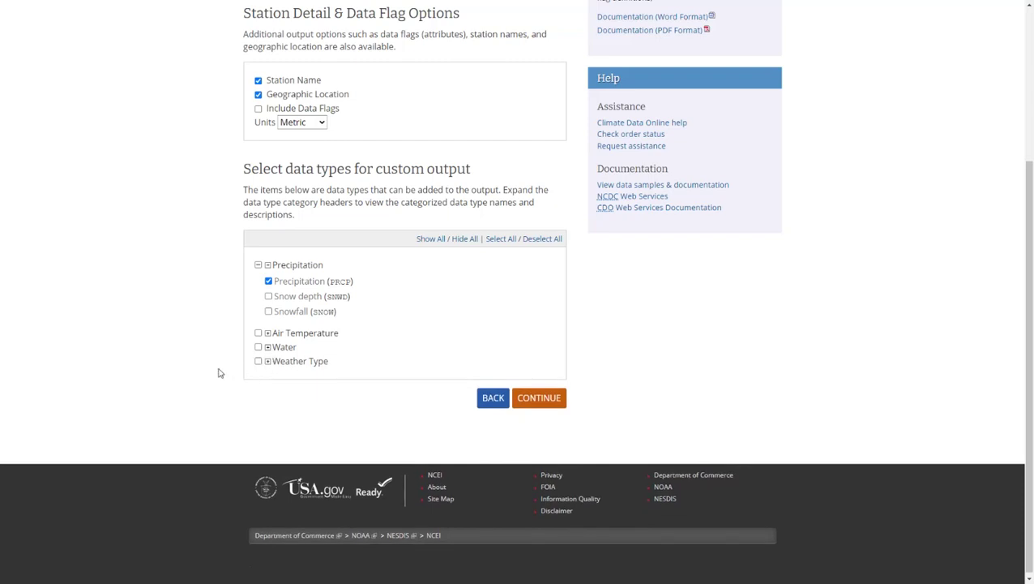
pyautogui.click(537, 399)
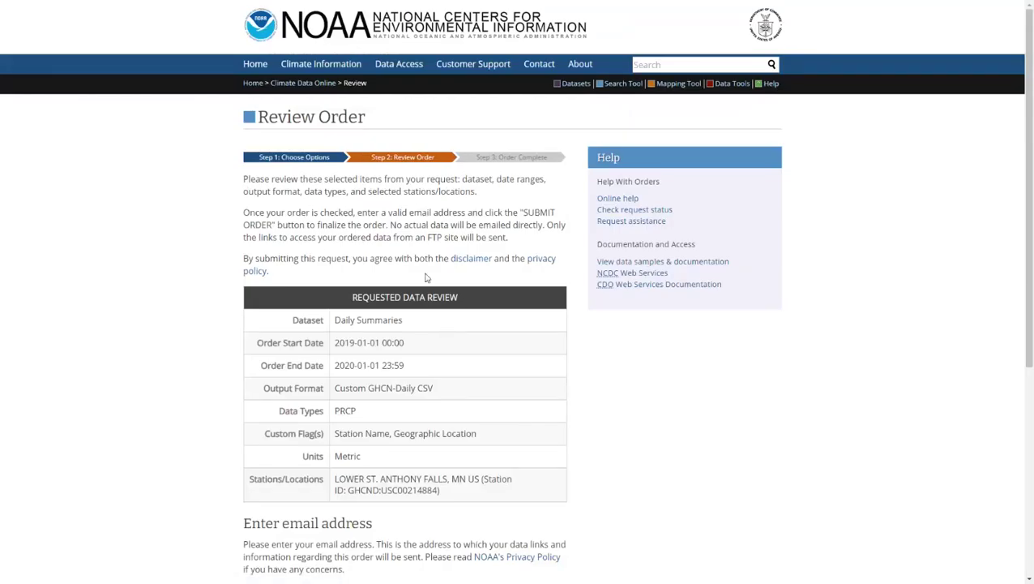
# - Enter the contact e-mail in Email Address and the same address in Verify Email Address
pyautogui.scroll(-4, 418, 288)
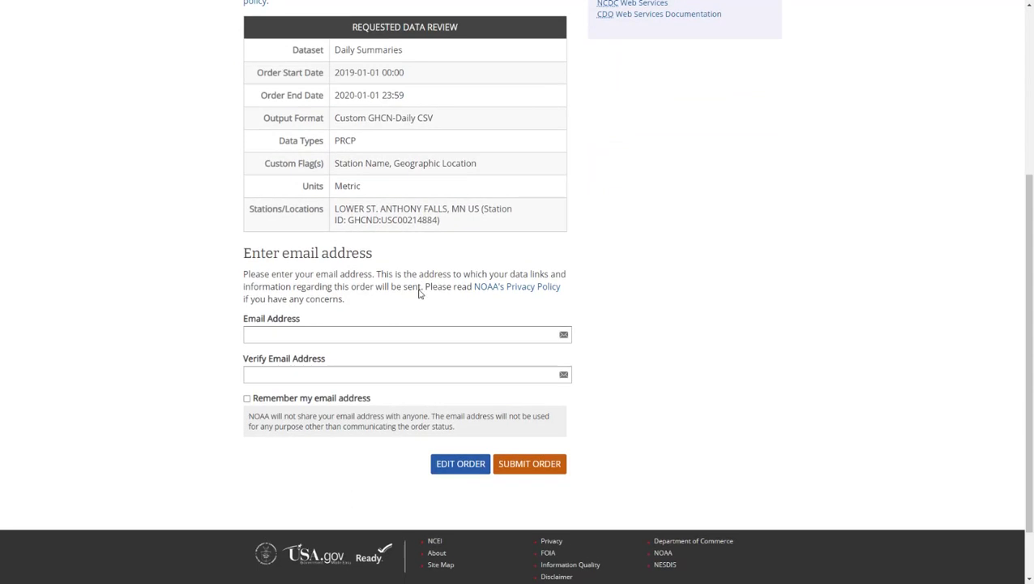
pyautogui.click(398, 330)
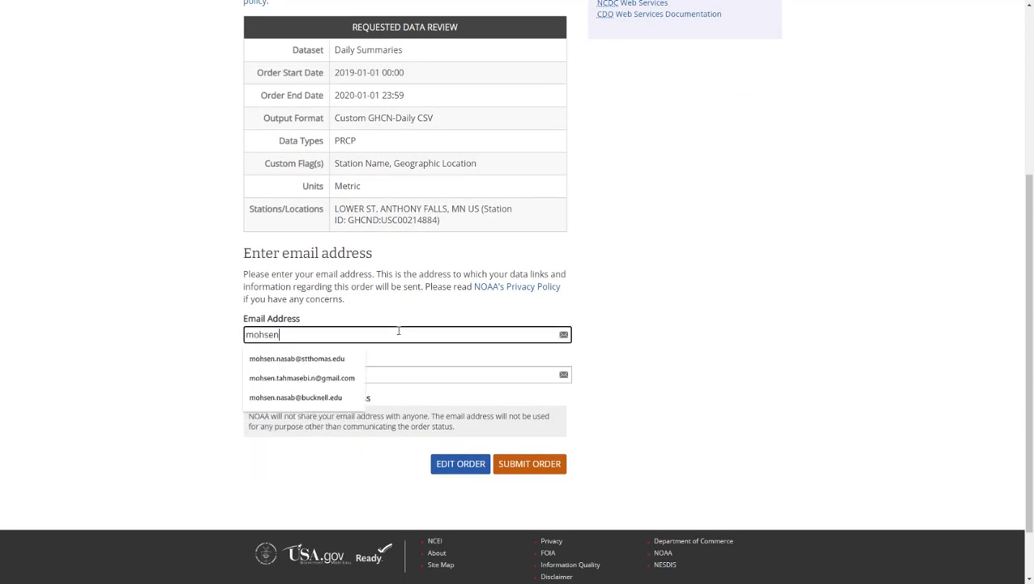
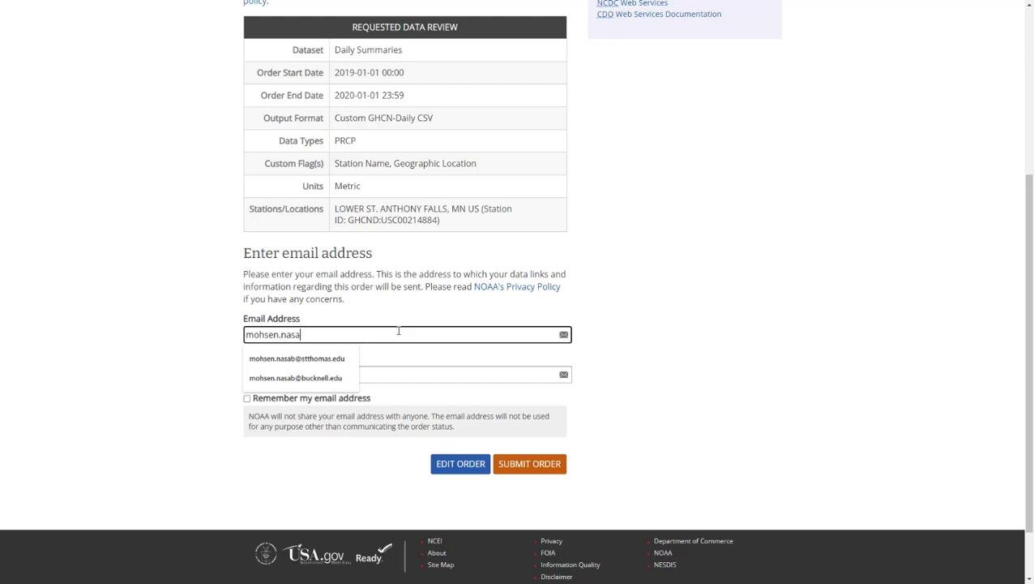
pyautogui.click(308, 359)
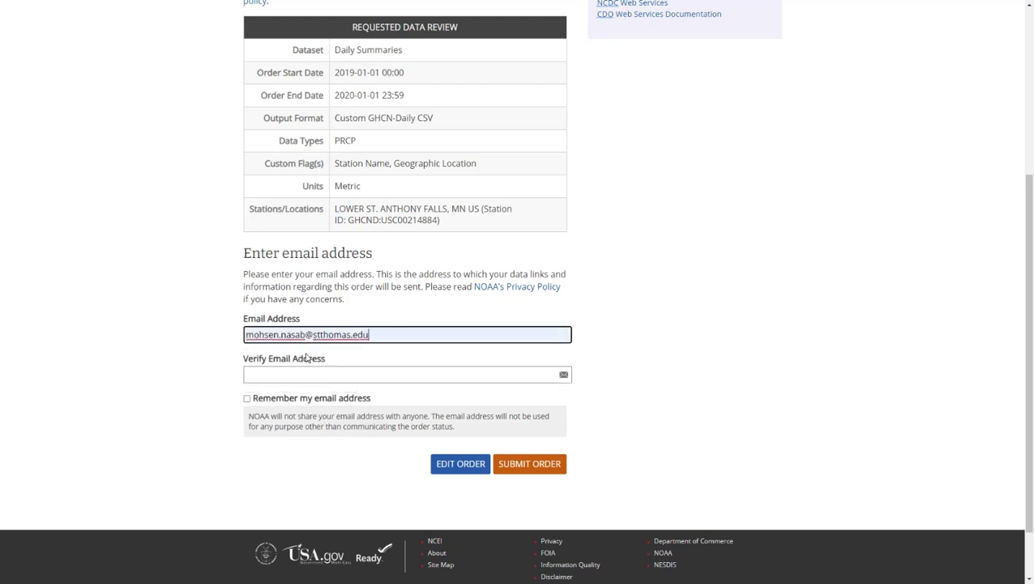
pyautogui.click(317, 376)
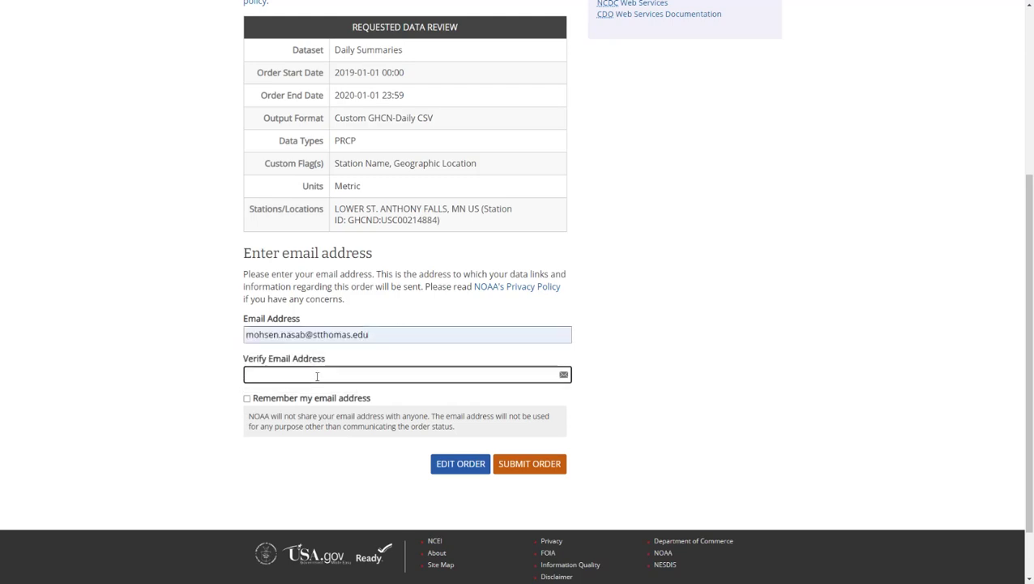
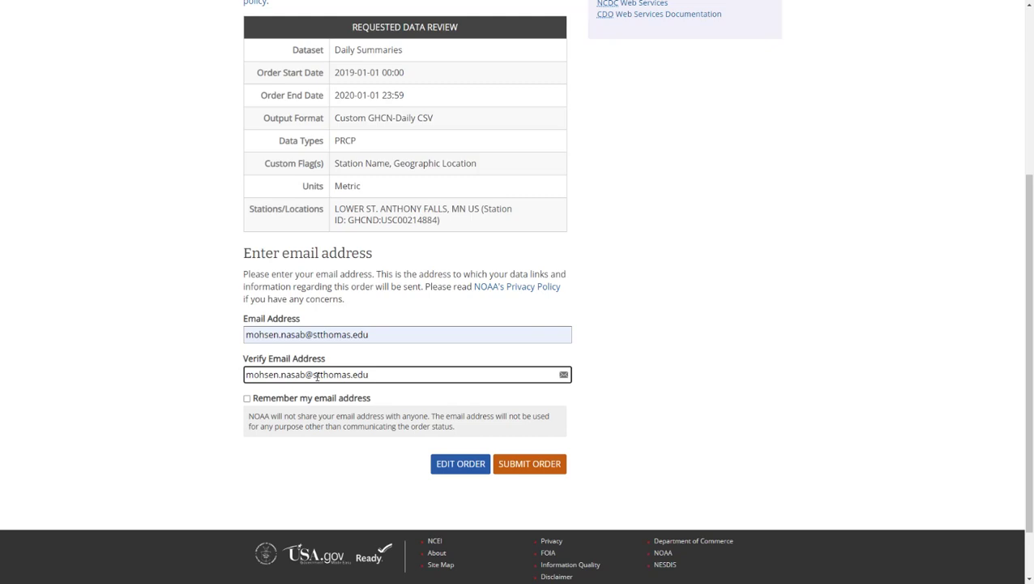
pyautogui.click(199, 390)
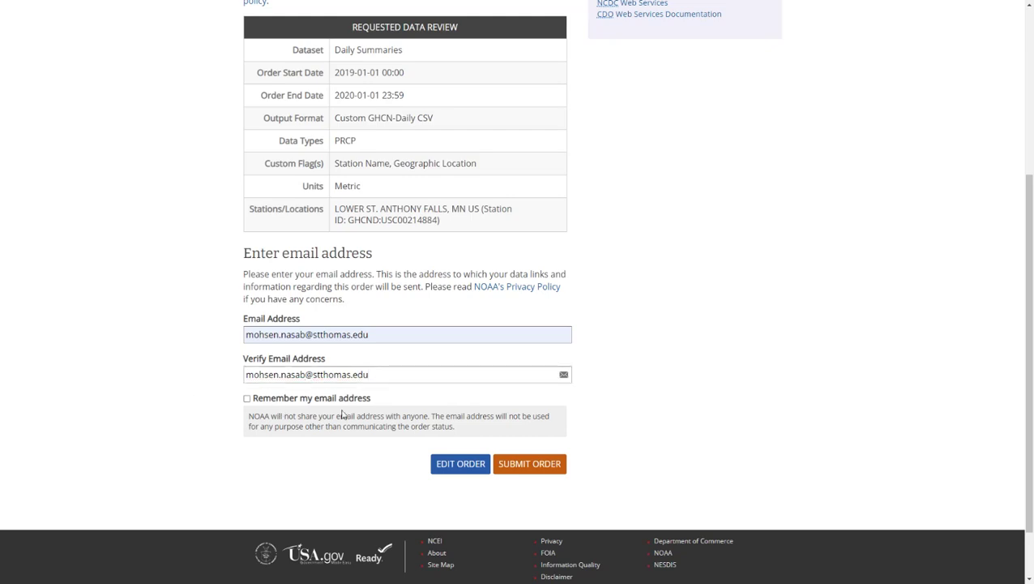
# - Submit the order and check the Request Submitted page for the 2019-01-01 to 2020-01-01 GHCN-Daily CSV
pyautogui.click(543, 473)
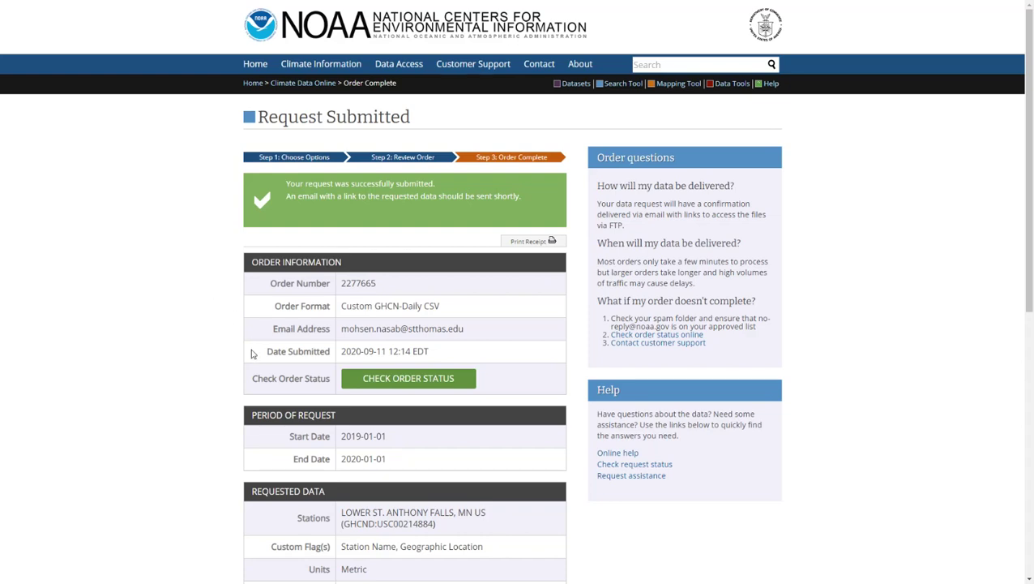
pyautogui.scroll(-1, 188, 358)
pyautogui.scroll(1, 188, 358)
pyautogui.scroll(-1, 188, 357)
pyautogui.scroll(-3, 188, 358)
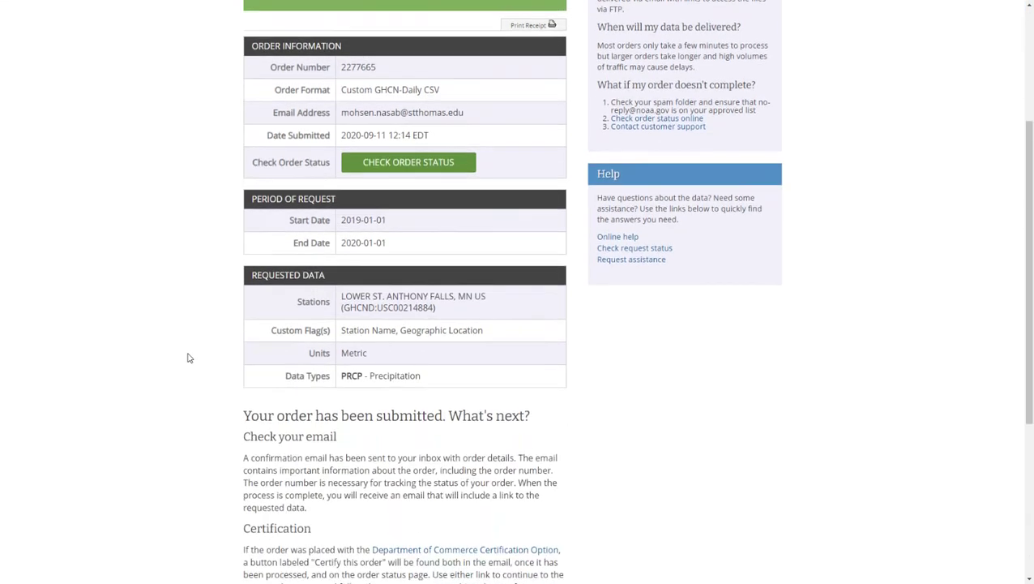
pyautogui.scroll(4, 188, 357)
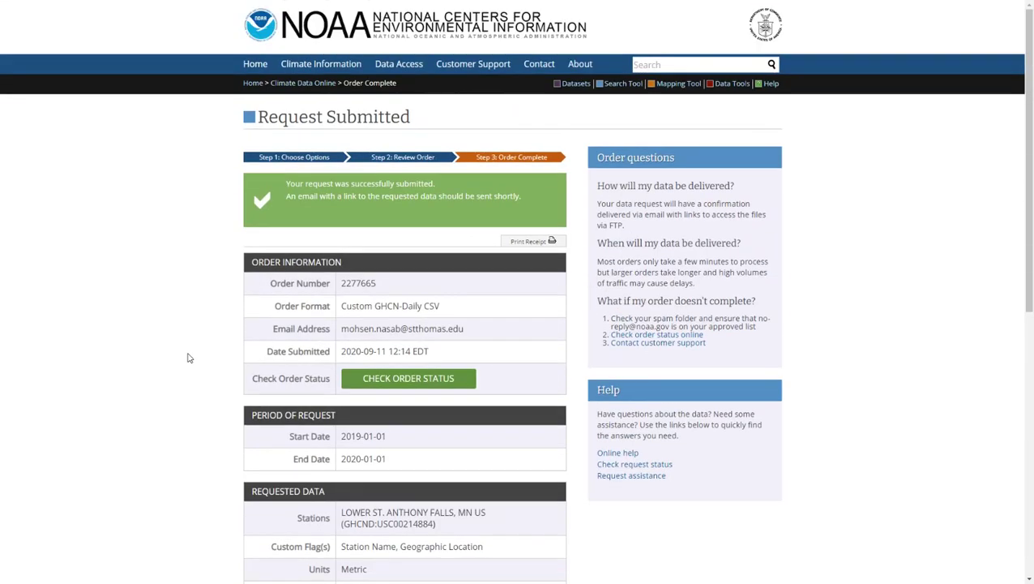